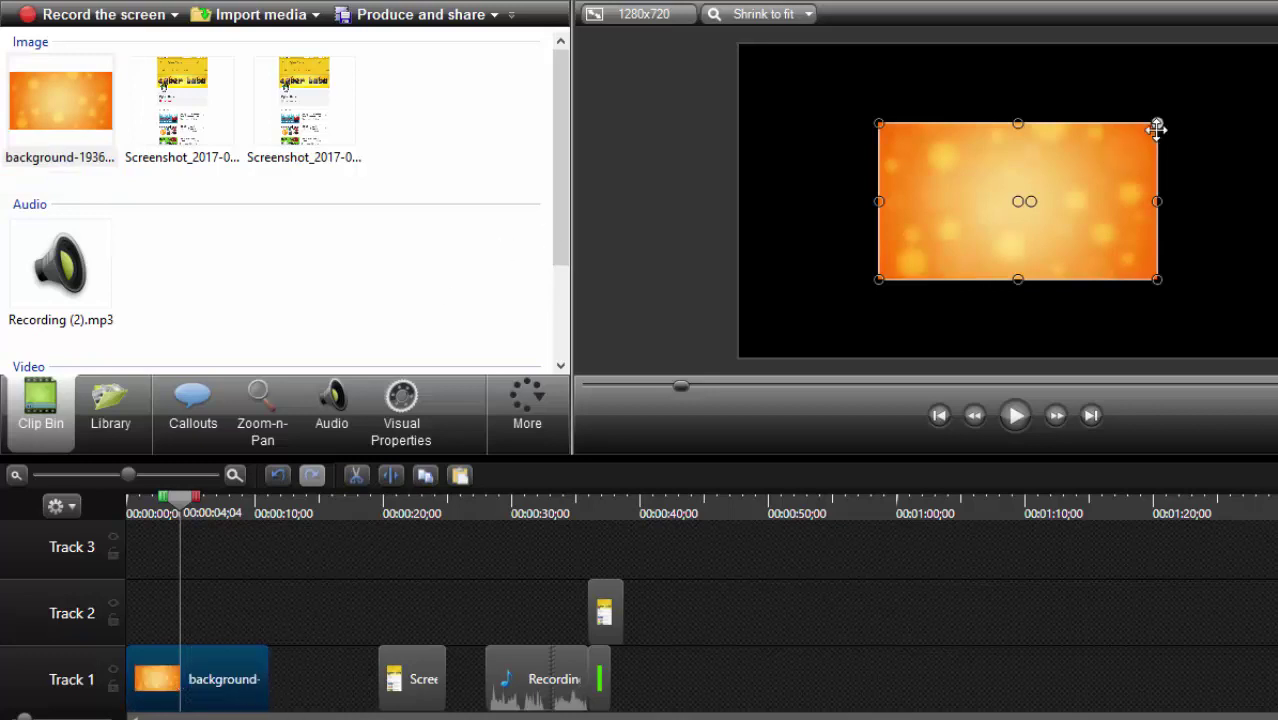
Enlarge the orange background image to fill the whole canvas and shorten its clip slightly on Track 1.
drag(1158, 122, 1277, 45)
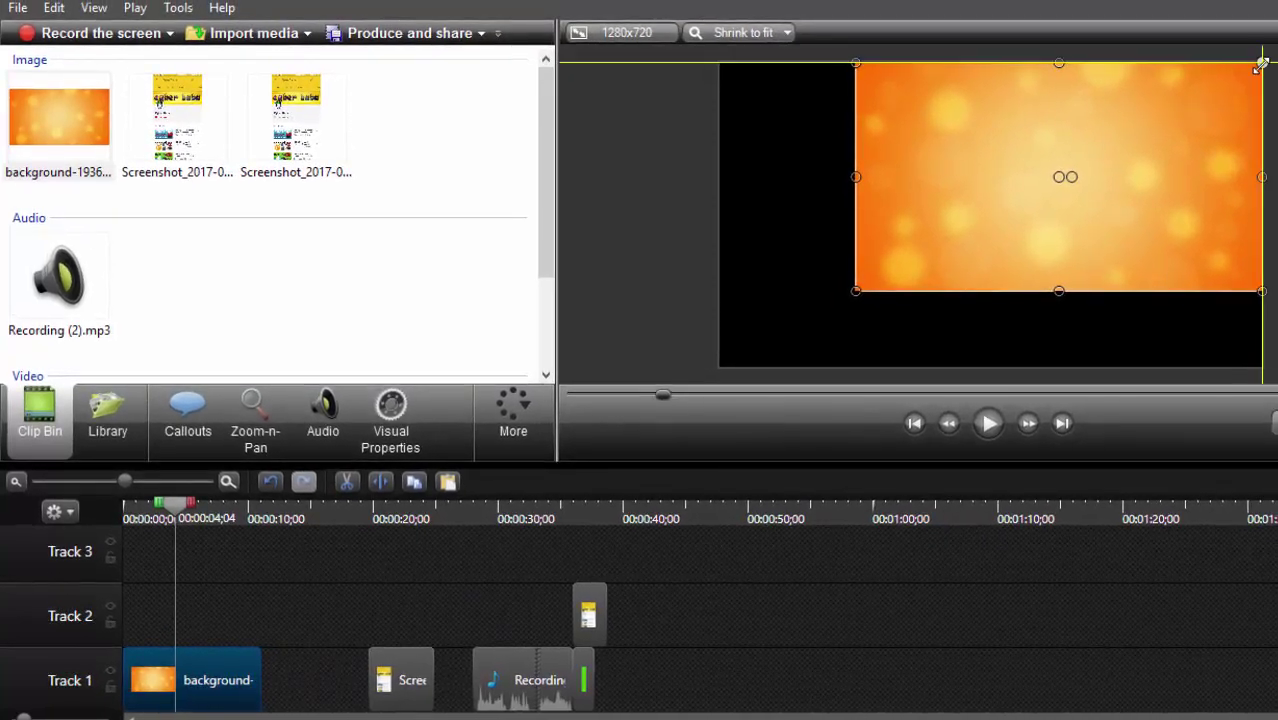
drag(856, 290, 724, 364)
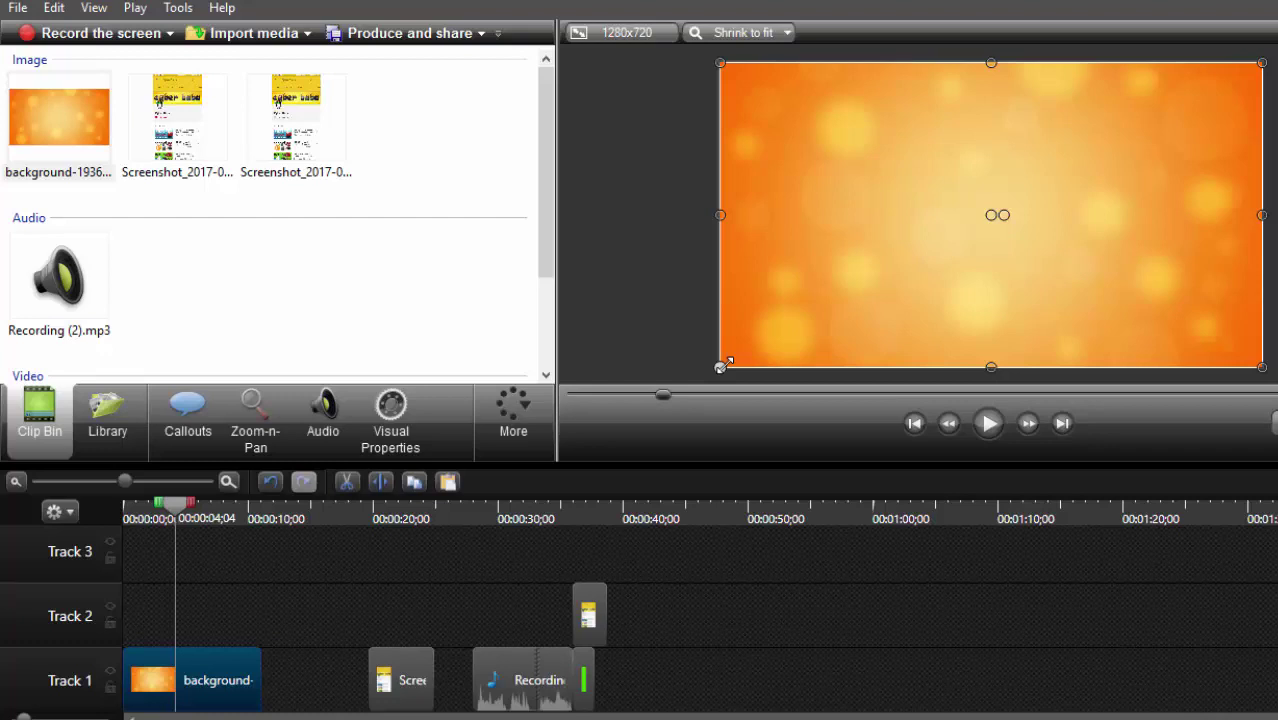
key(ctrl+Home)
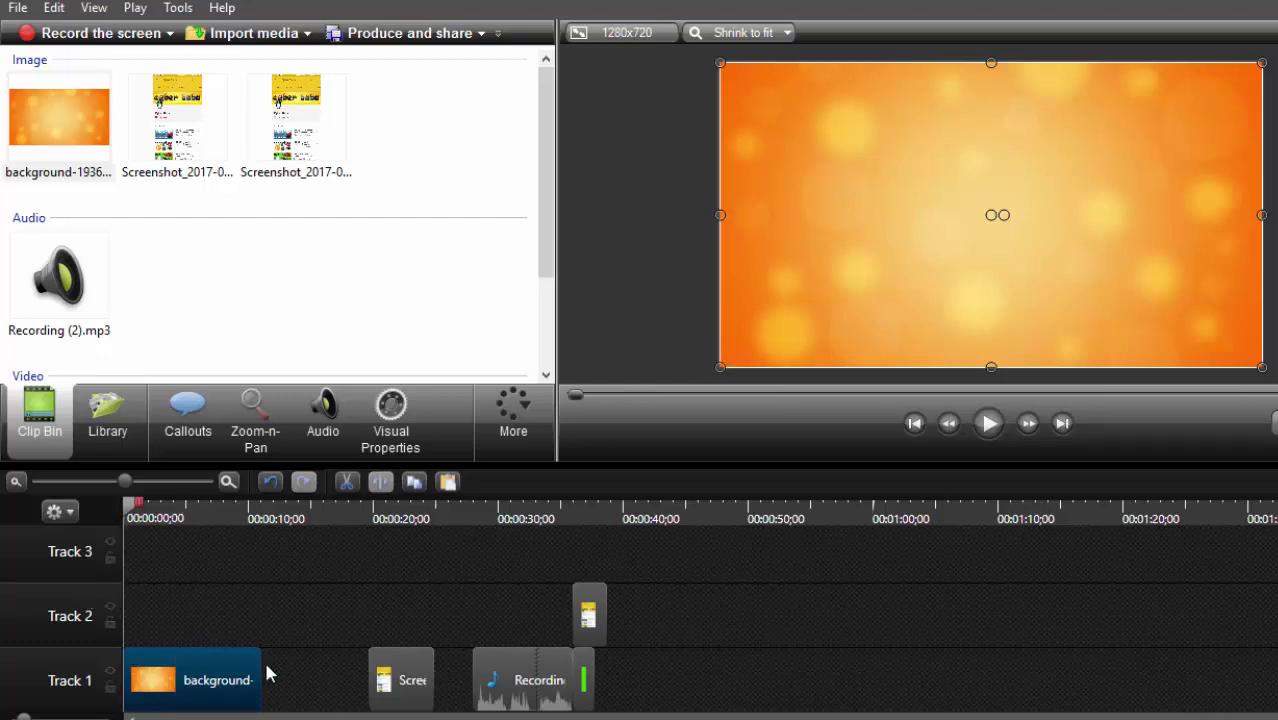
mouse_move(260, 677)
mouse_down()
mouse_move(222, 665)
mouse_move(243, 665)
mouse_up()
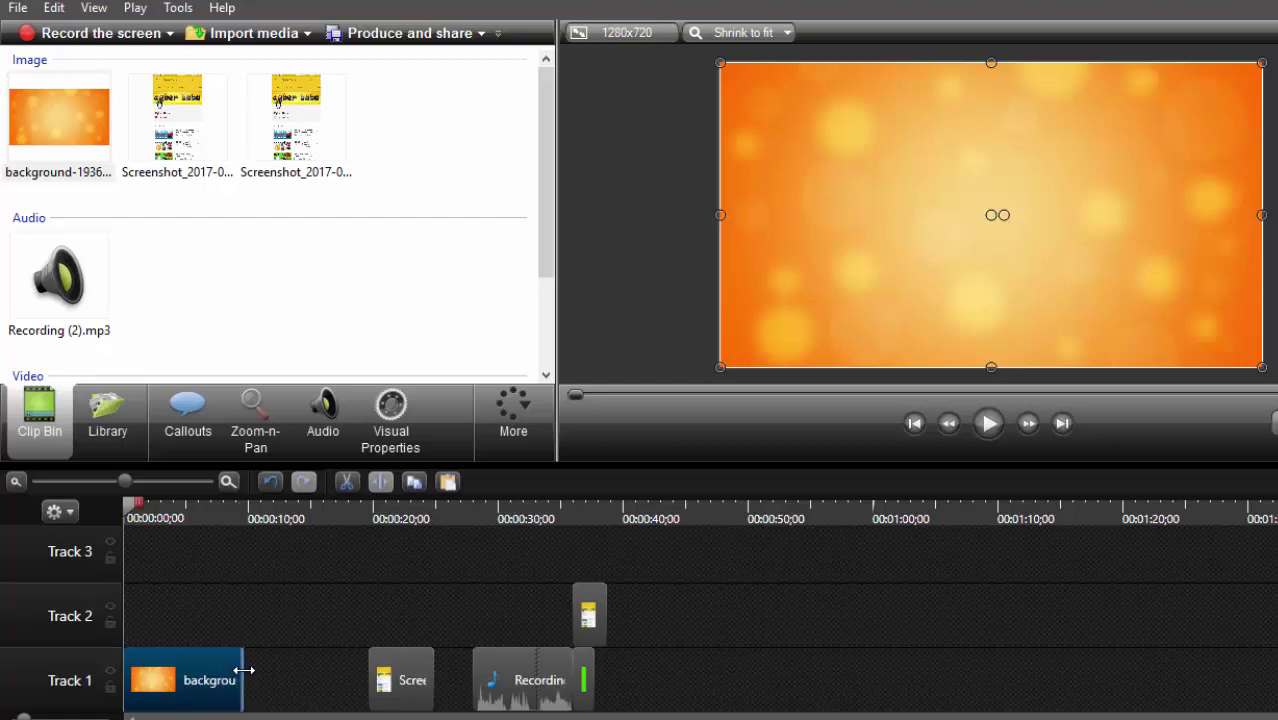
click(247, 615)
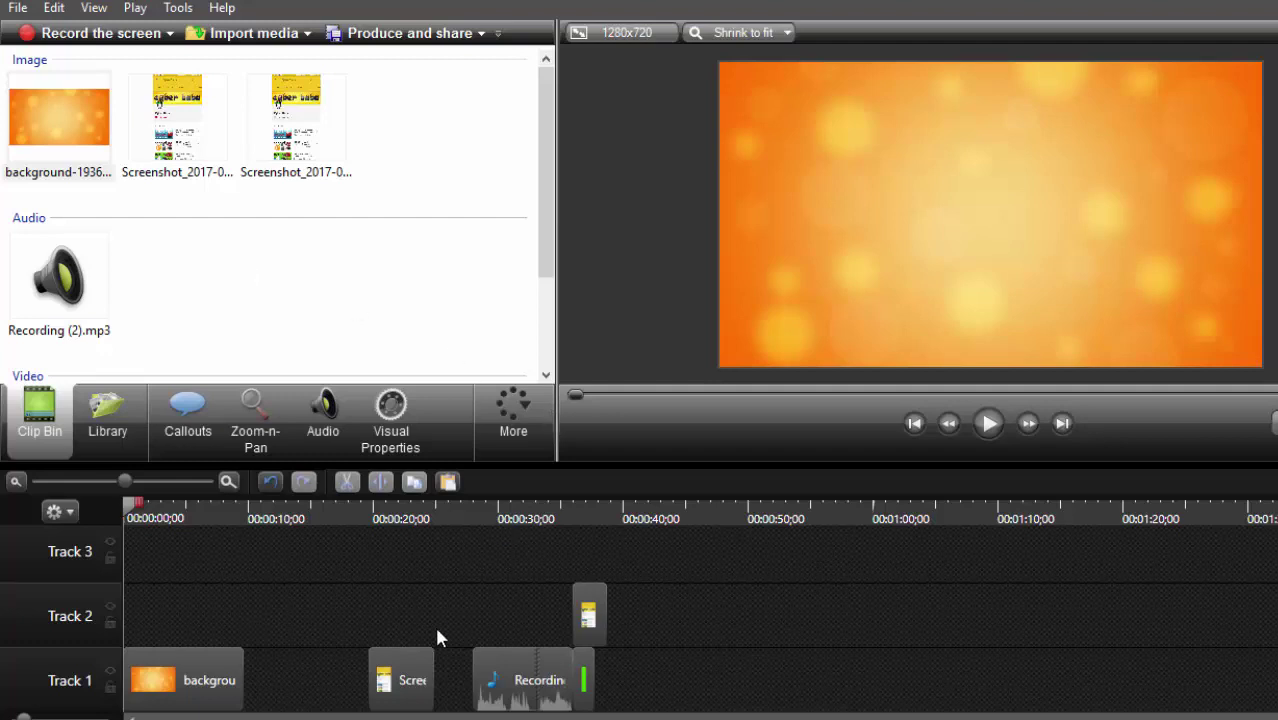
Place the two screenshot clips back to back at the start of Track 2 and trim the background clip to end with them.
drag(405, 707, 119, 633)
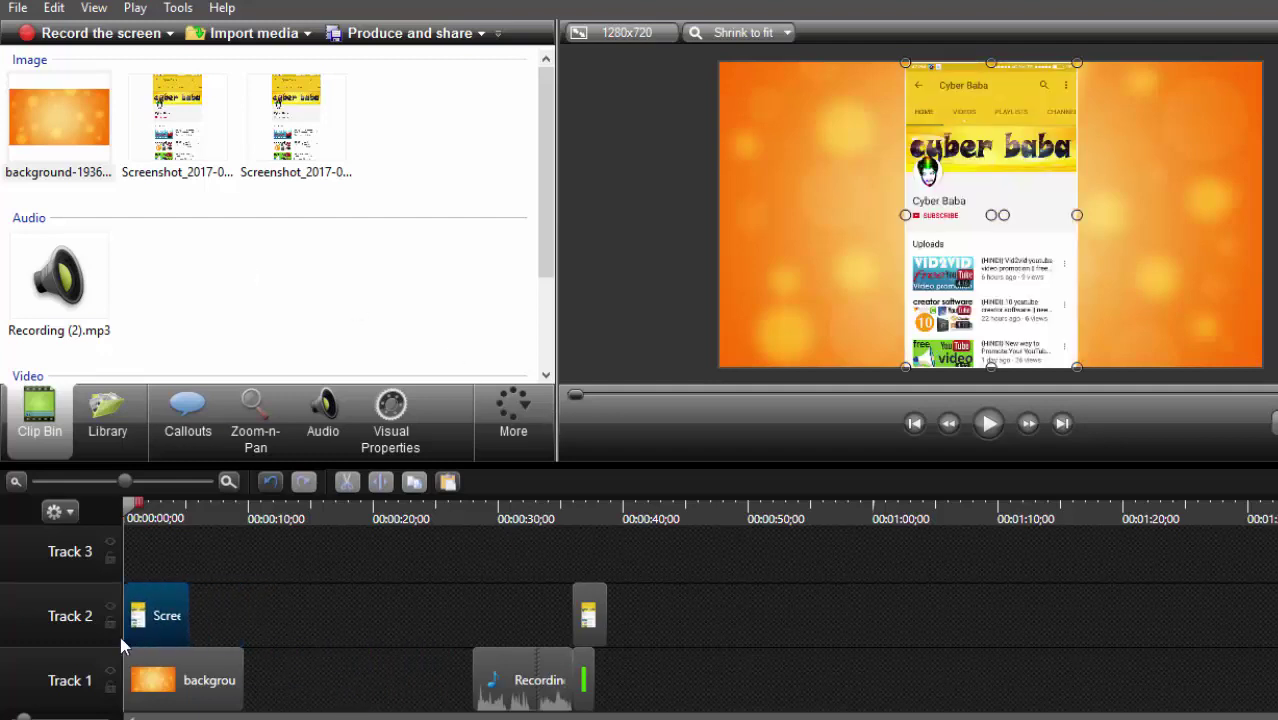
click(572, 497)
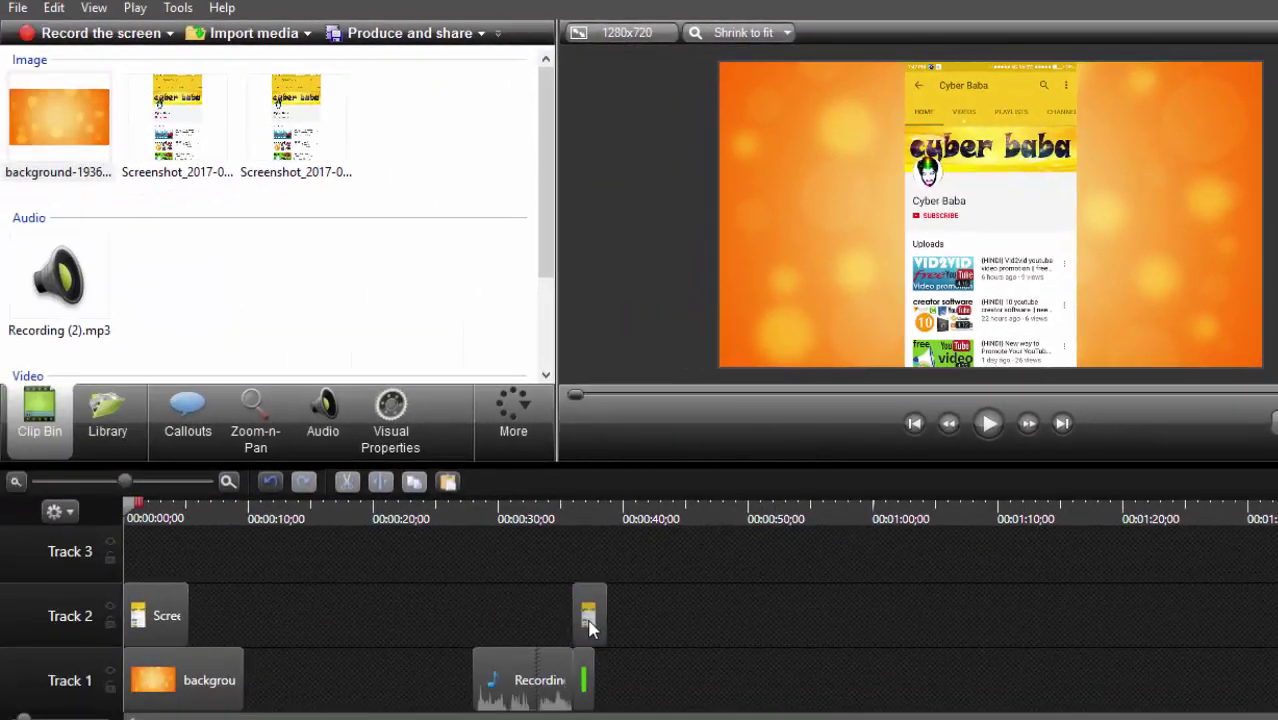
drag(590, 615, 203, 632)
click(160, 514)
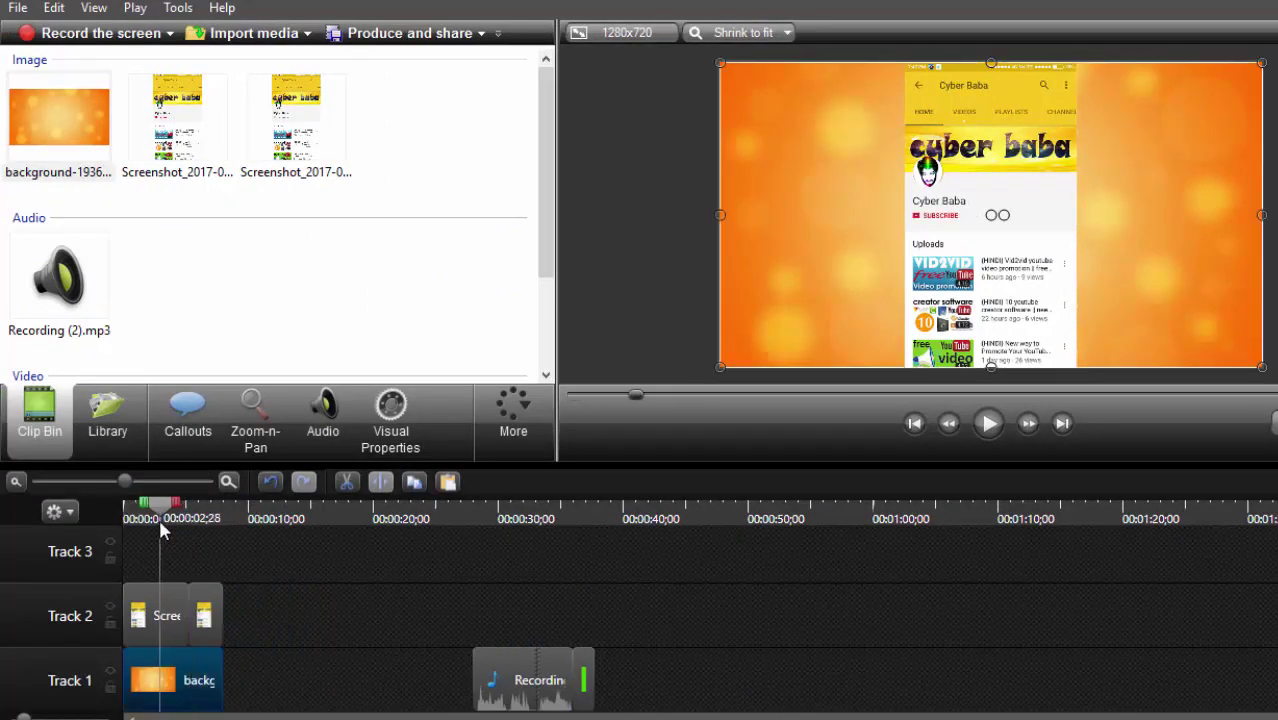
click(200, 516)
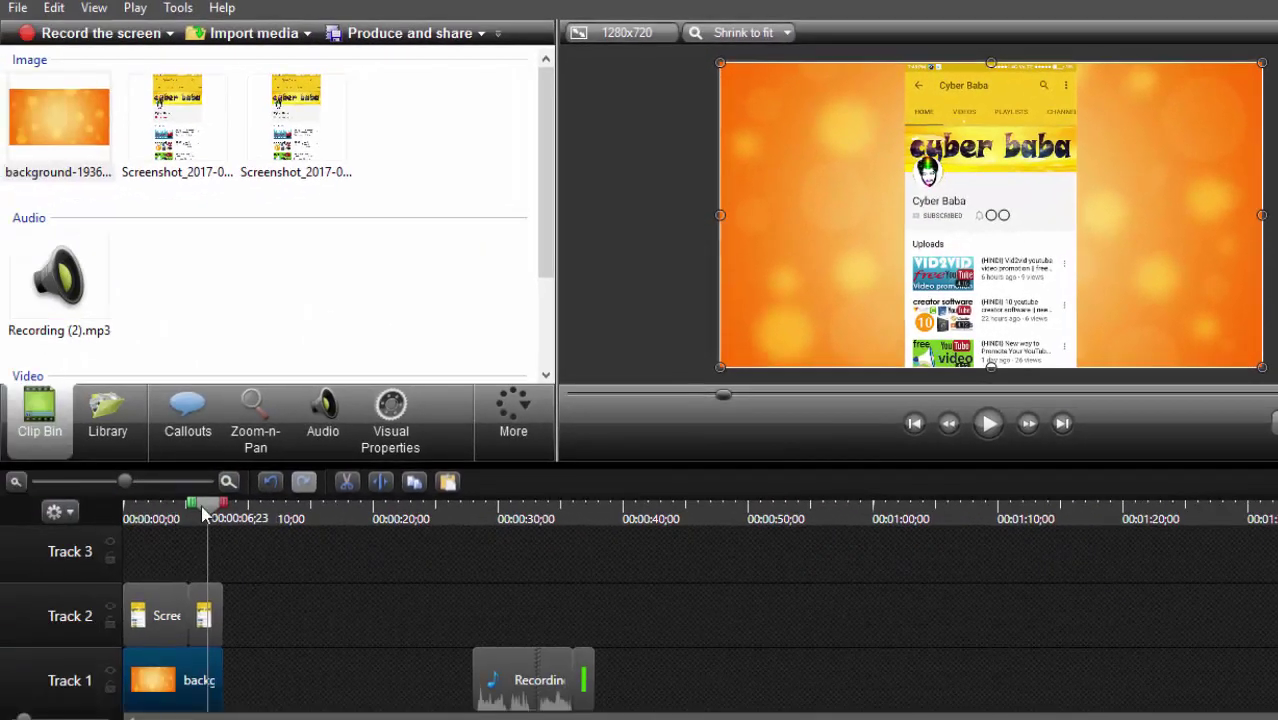
Move the audio recording clips to the start of Track 3, above the screenshots.
click(122, 514)
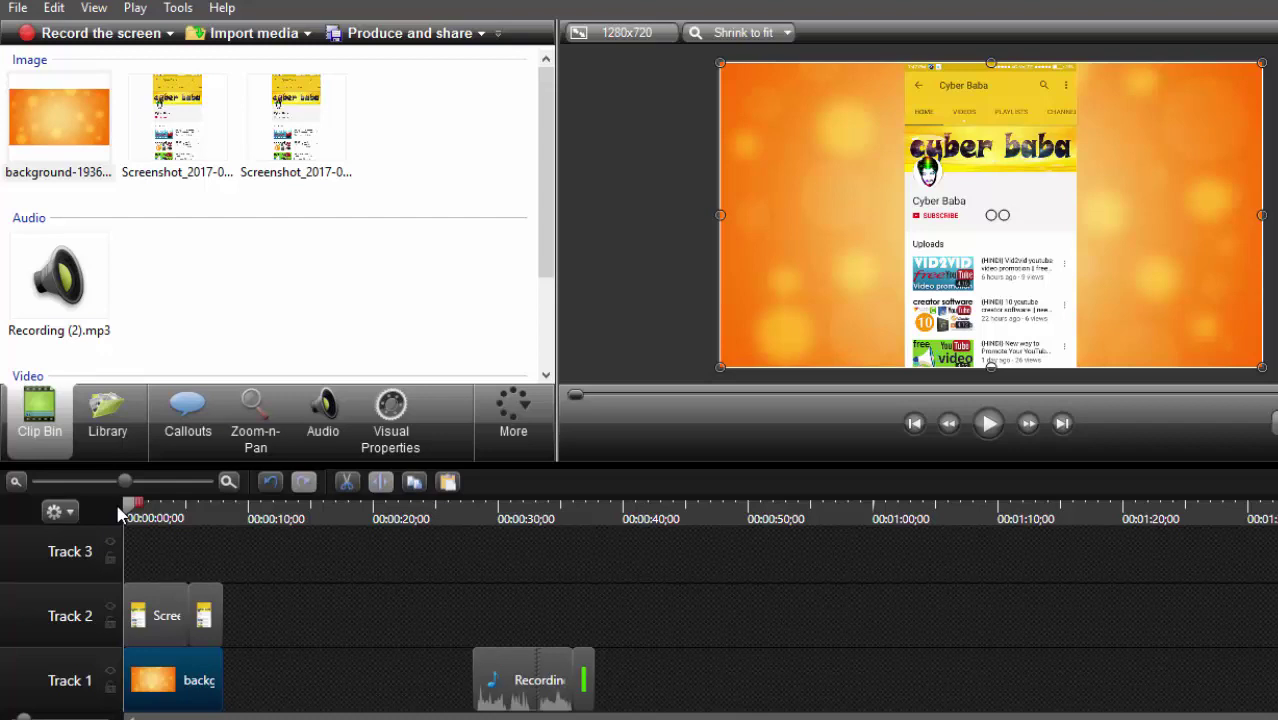
drag(540, 654, 136, 581)
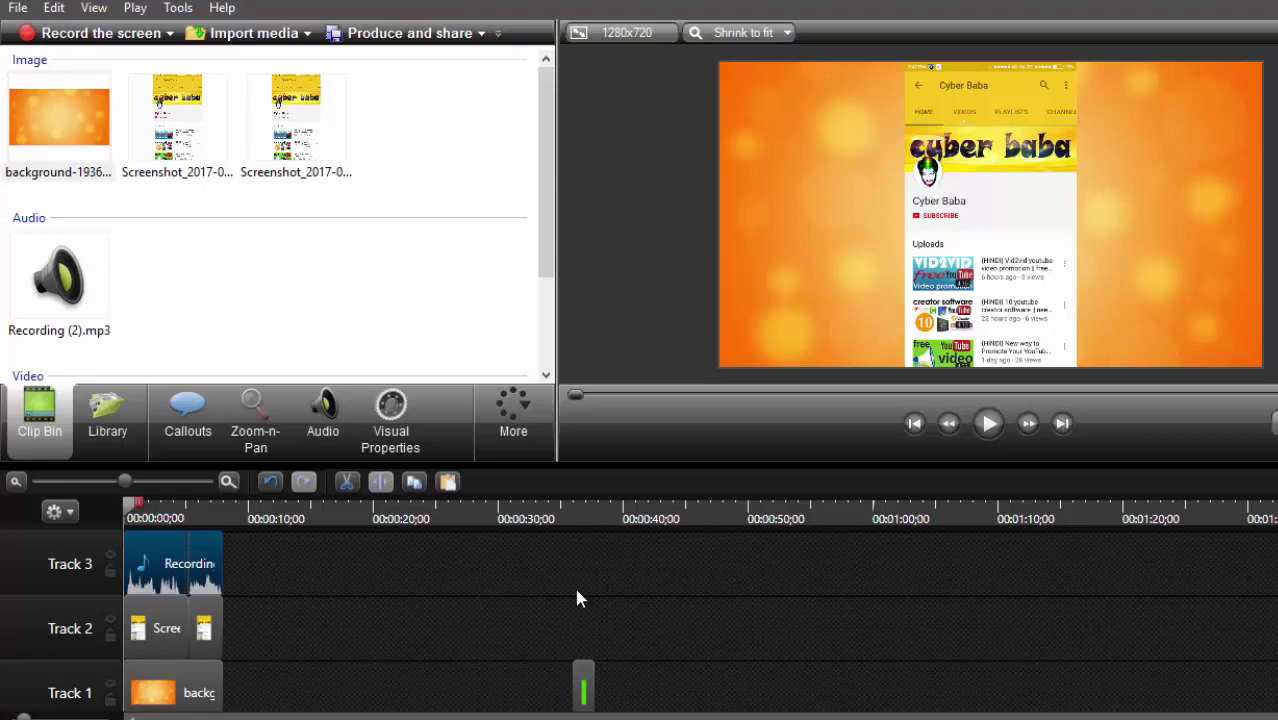
Duplicate the short green-screen hand clip on Track 1 with copy and paste.
click(585, 686)
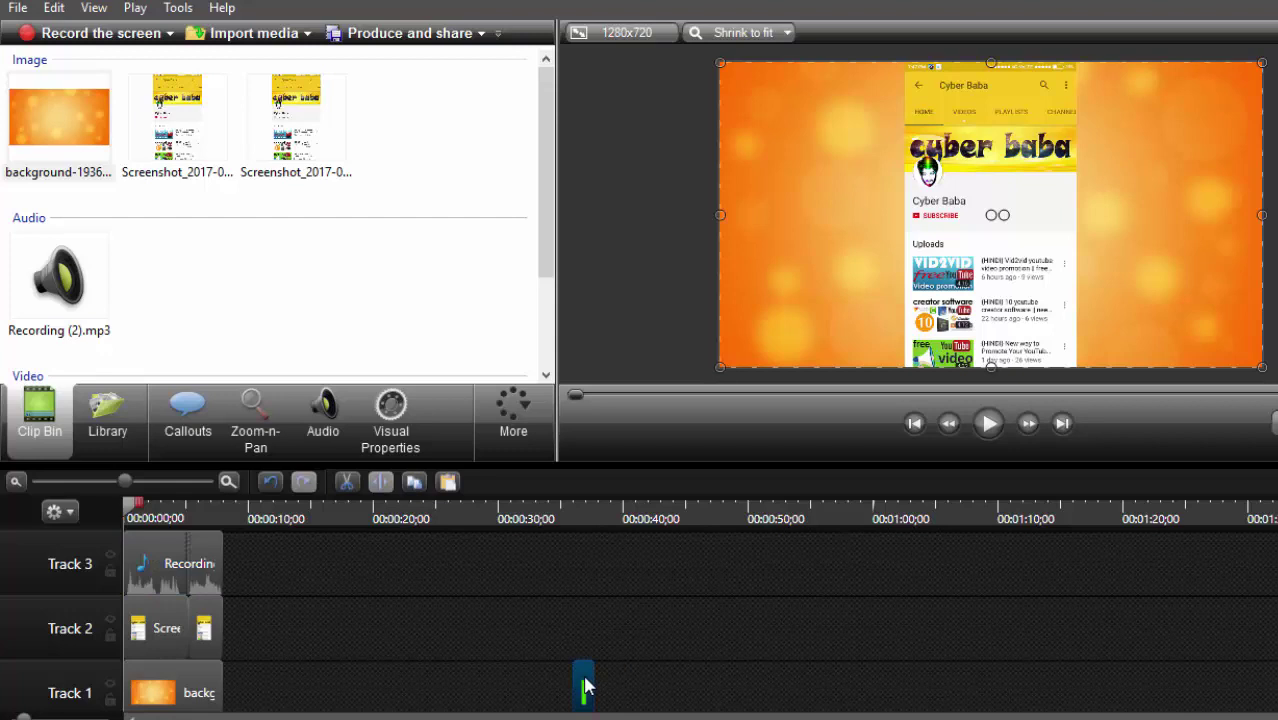
right_click(585, 686)
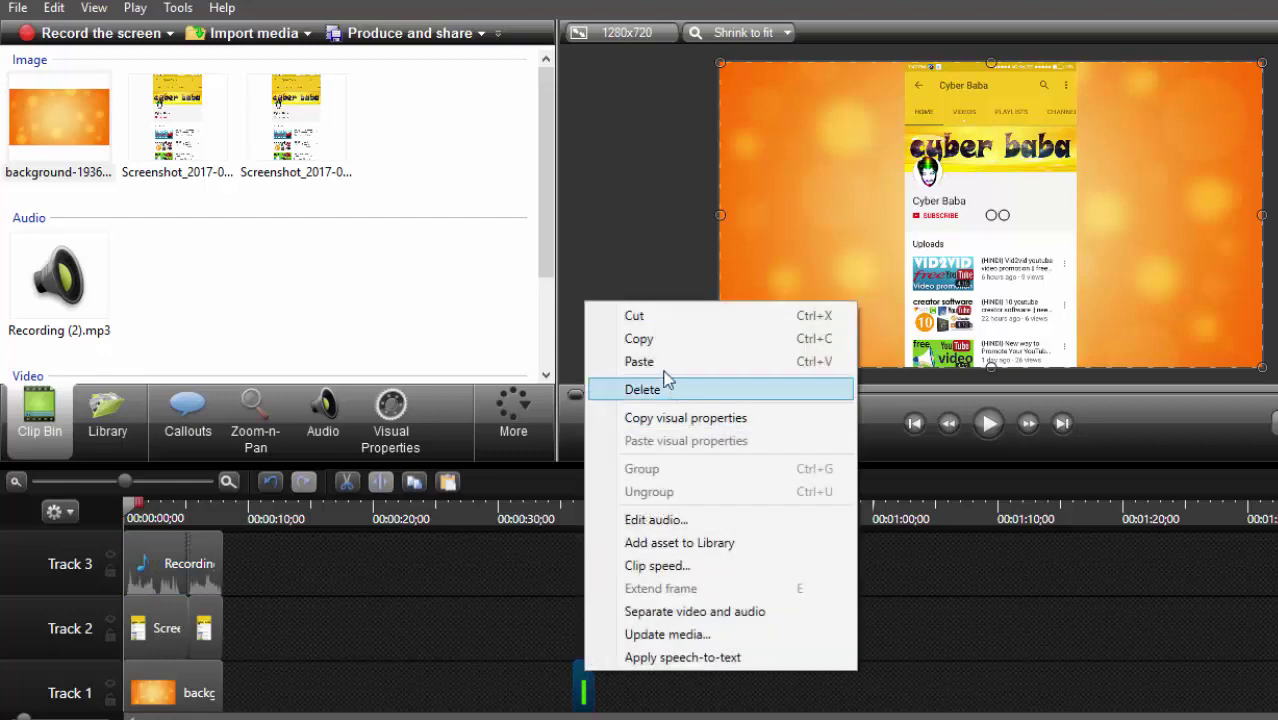
click(662, 337)
click(401, 696)
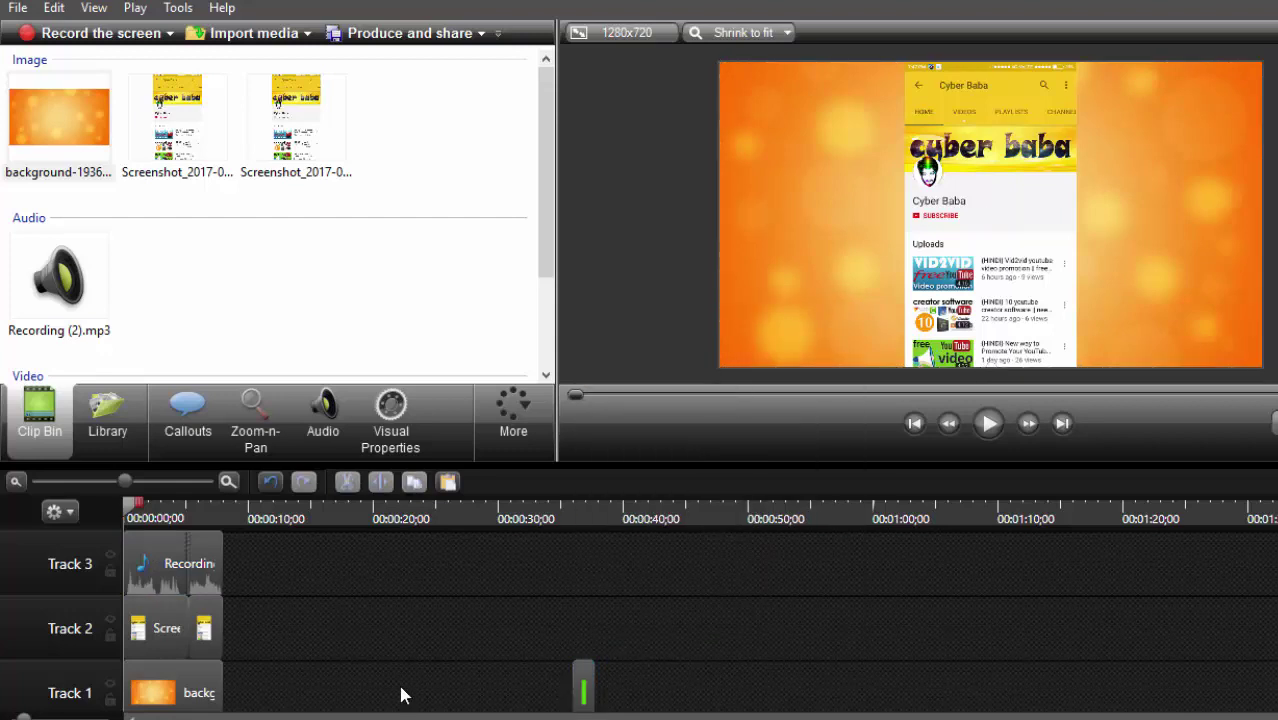
right_click(401, 696)
click(440, 400)
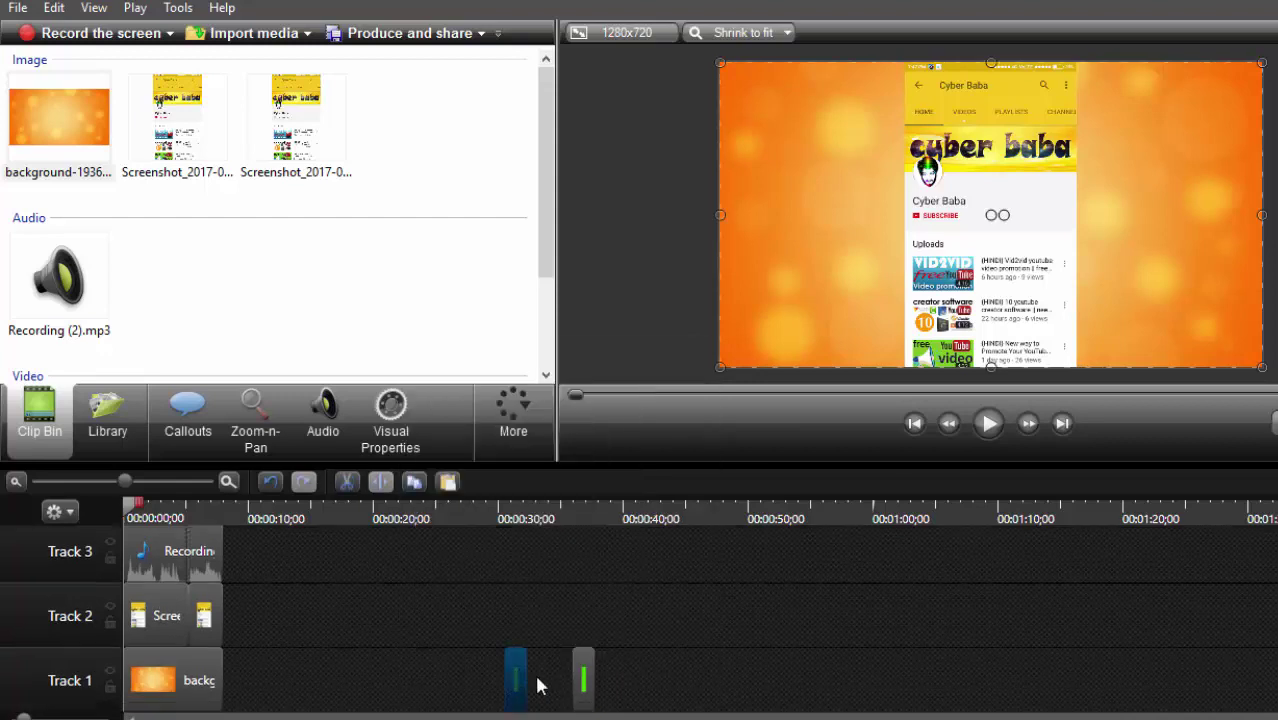
click(540, 682)
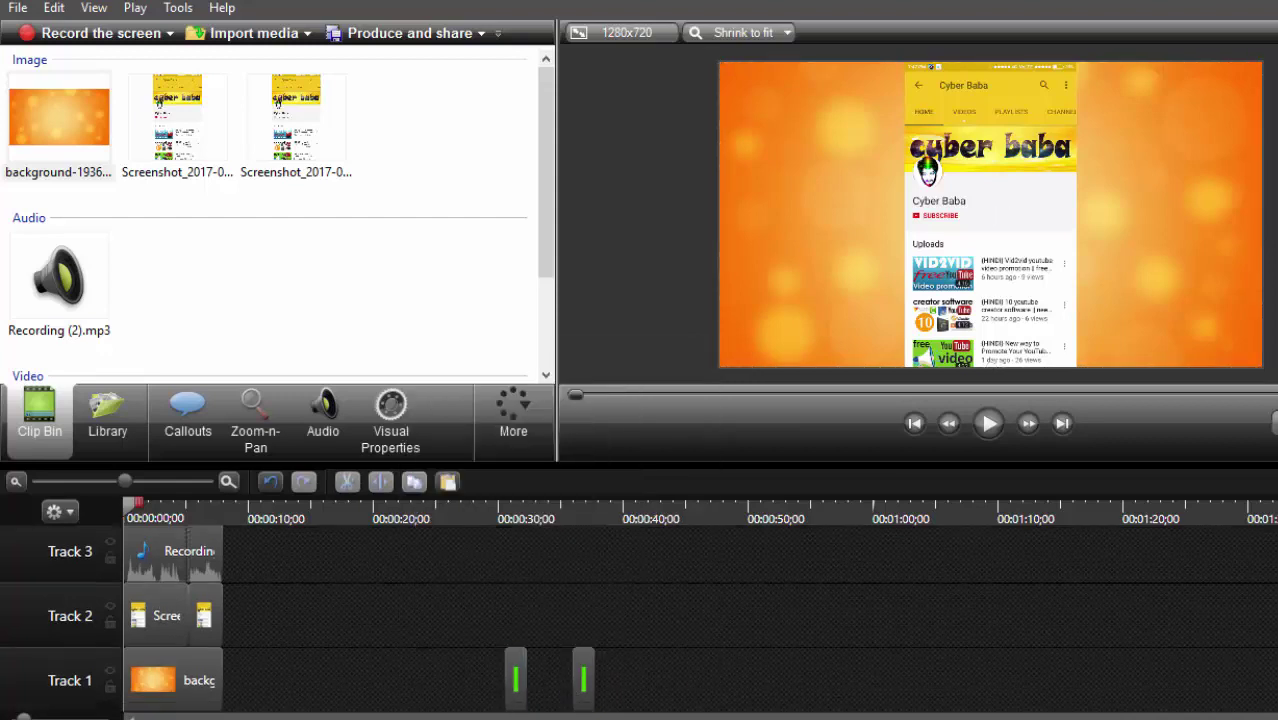
Move both hand clips to Track 4, one over the end of each screenshot clip.
drag(515, 682, 410, 550)
drag(585, 680, 476, 575)
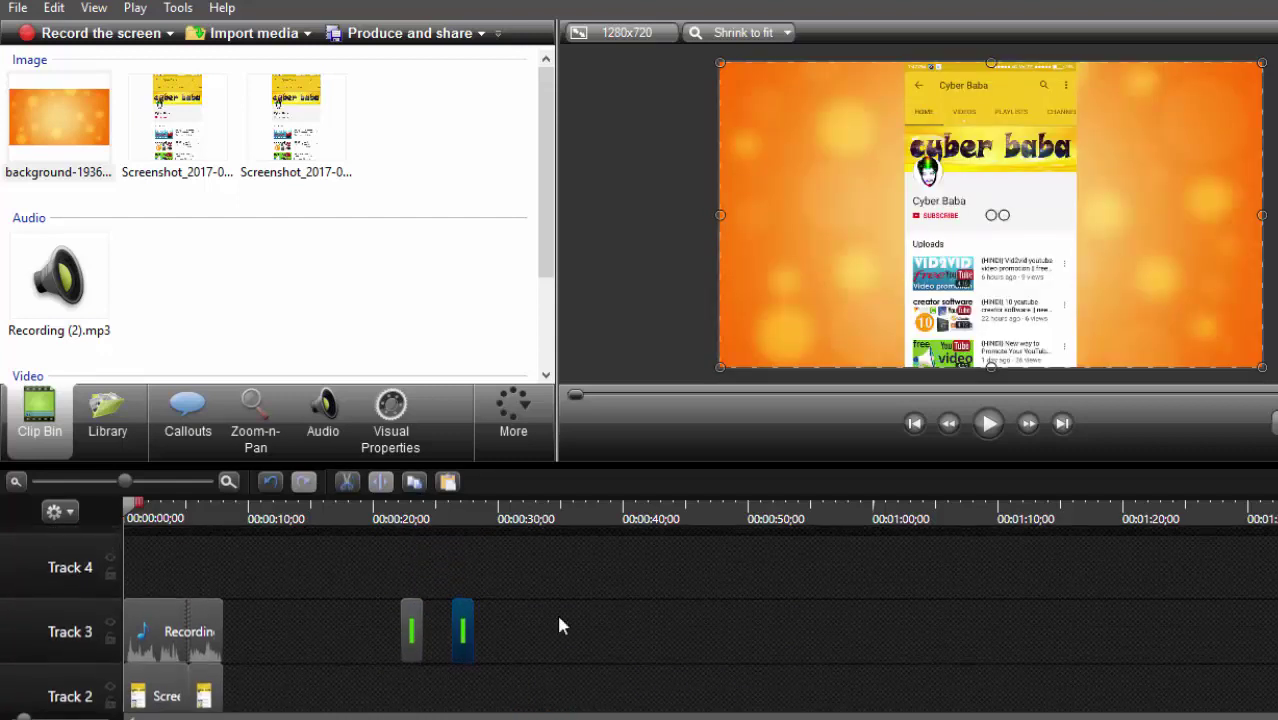
drag(411, 627, 210, 564)
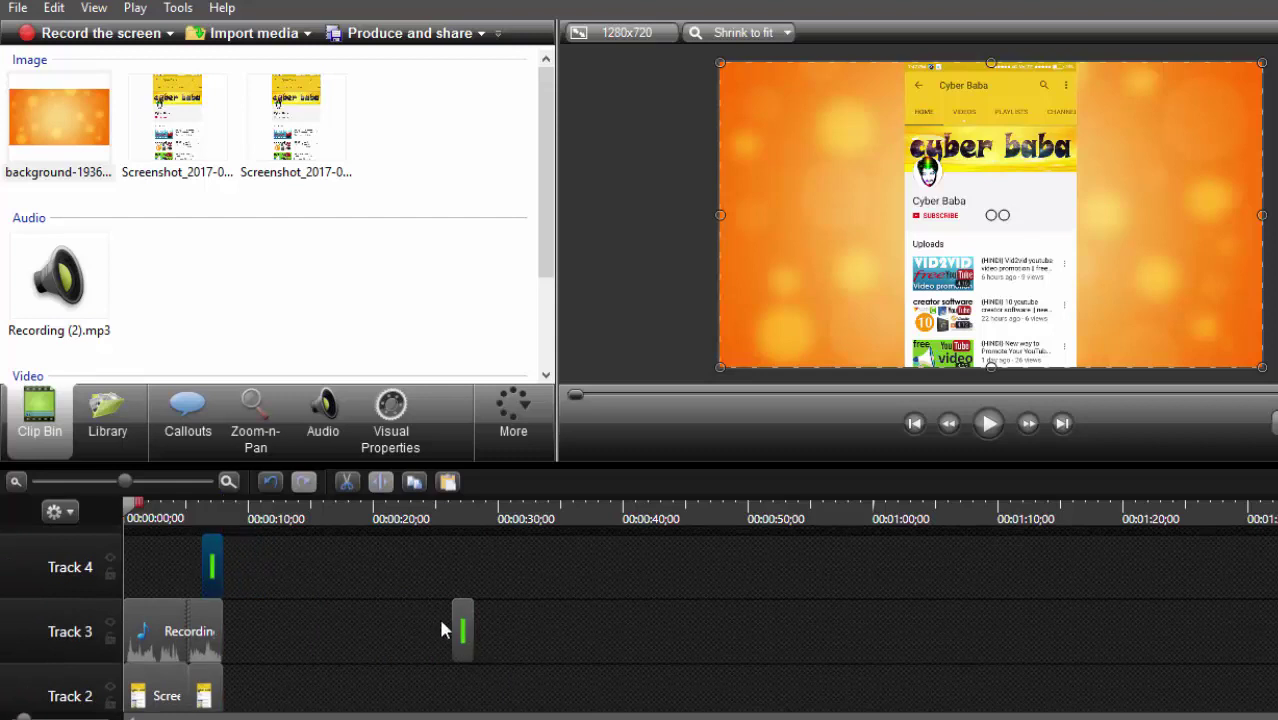
drag(462, 628, 173, 597)
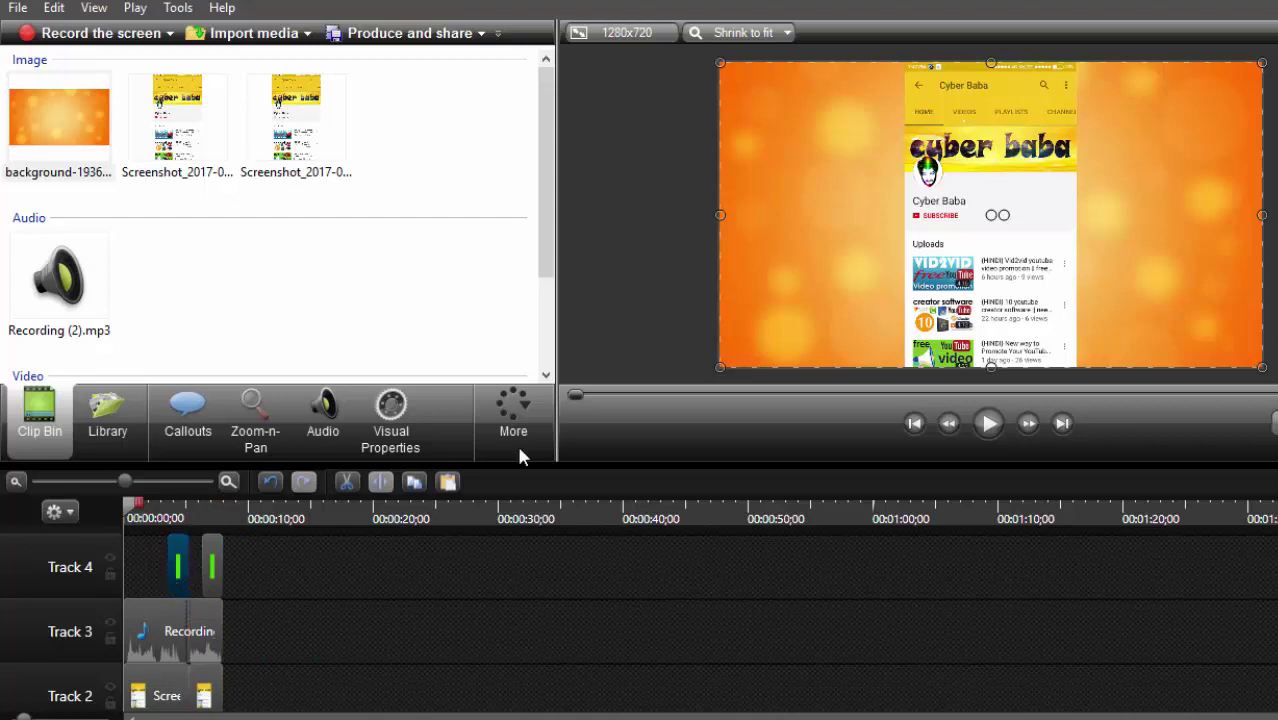
Reposition the first hand clip on the canvas so its fingertip taps the red SUBSCRIBE label, and check it in playback.
click(995, 430)
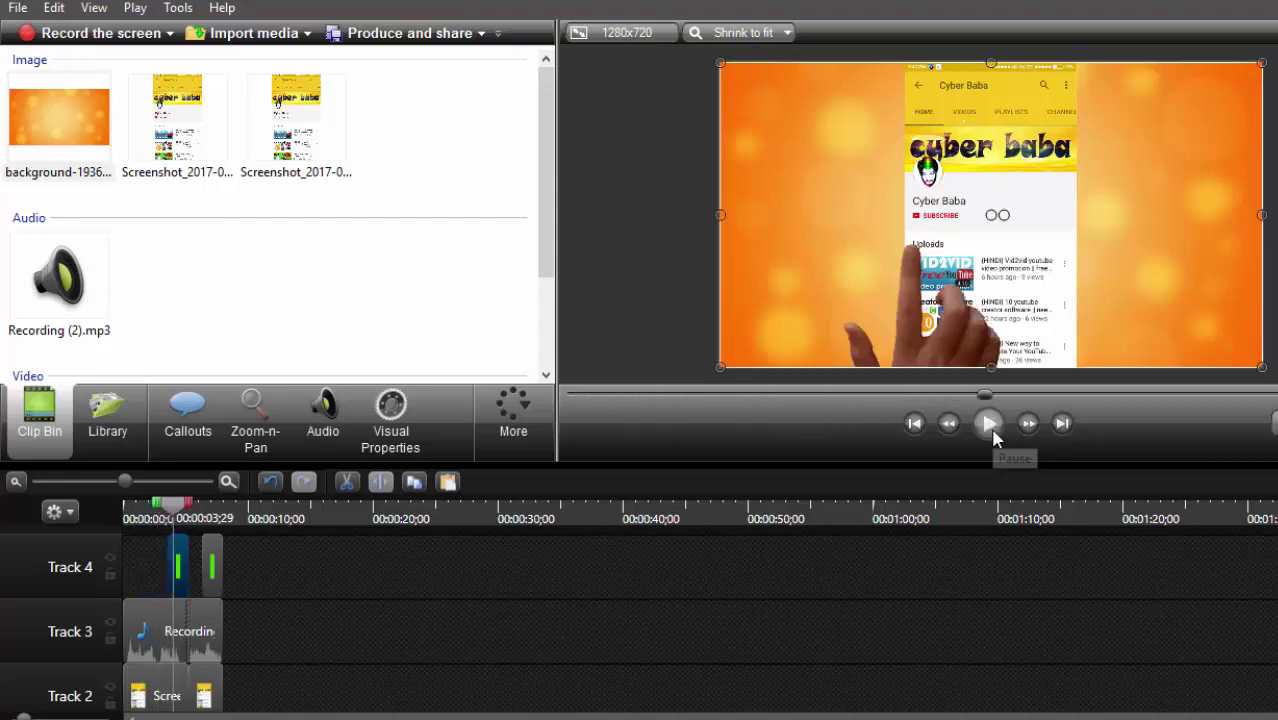
click(988, 424)
click(990, 424)
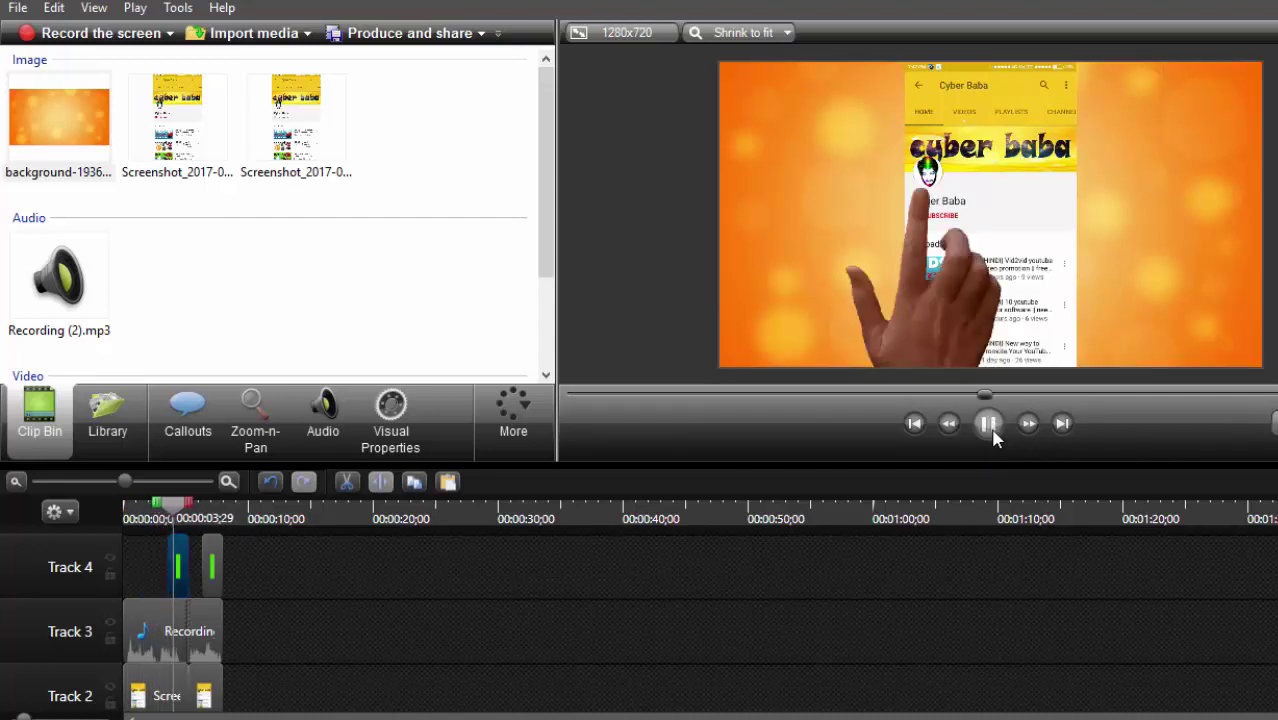
click(990, 424)
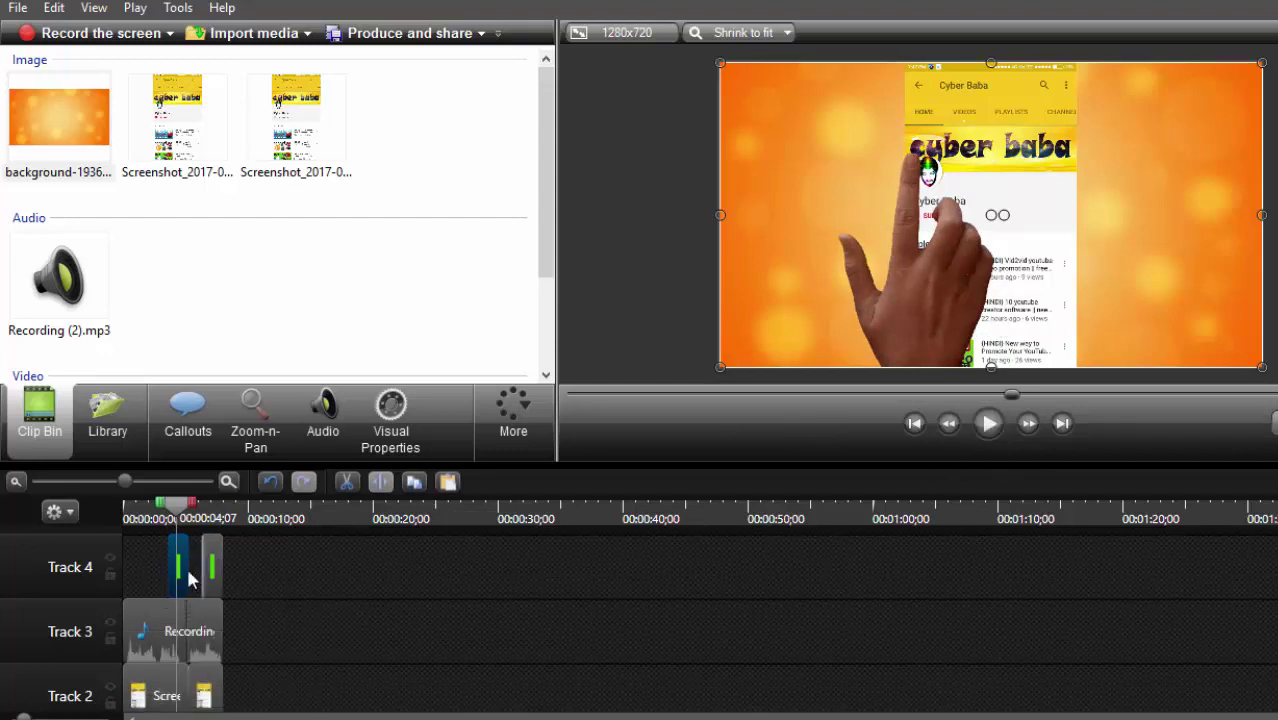
drag(893, 249, 956, 332)
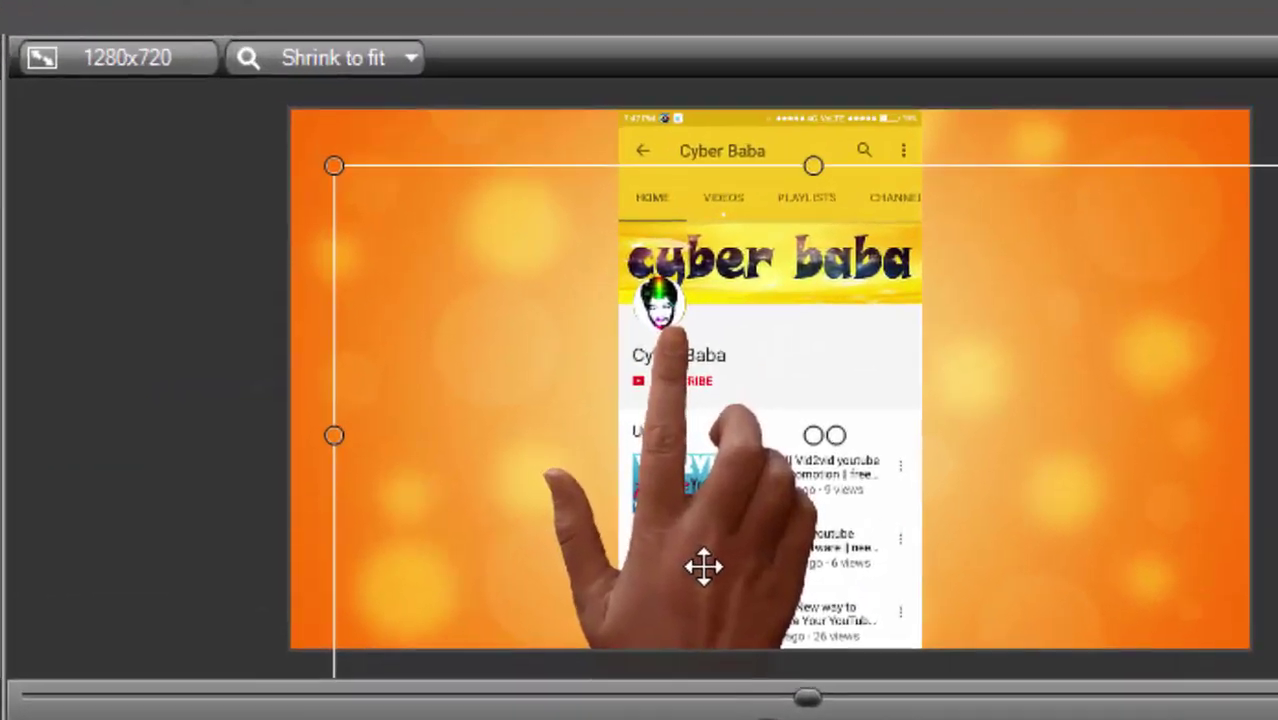
drag(681, 615, 685, 622)
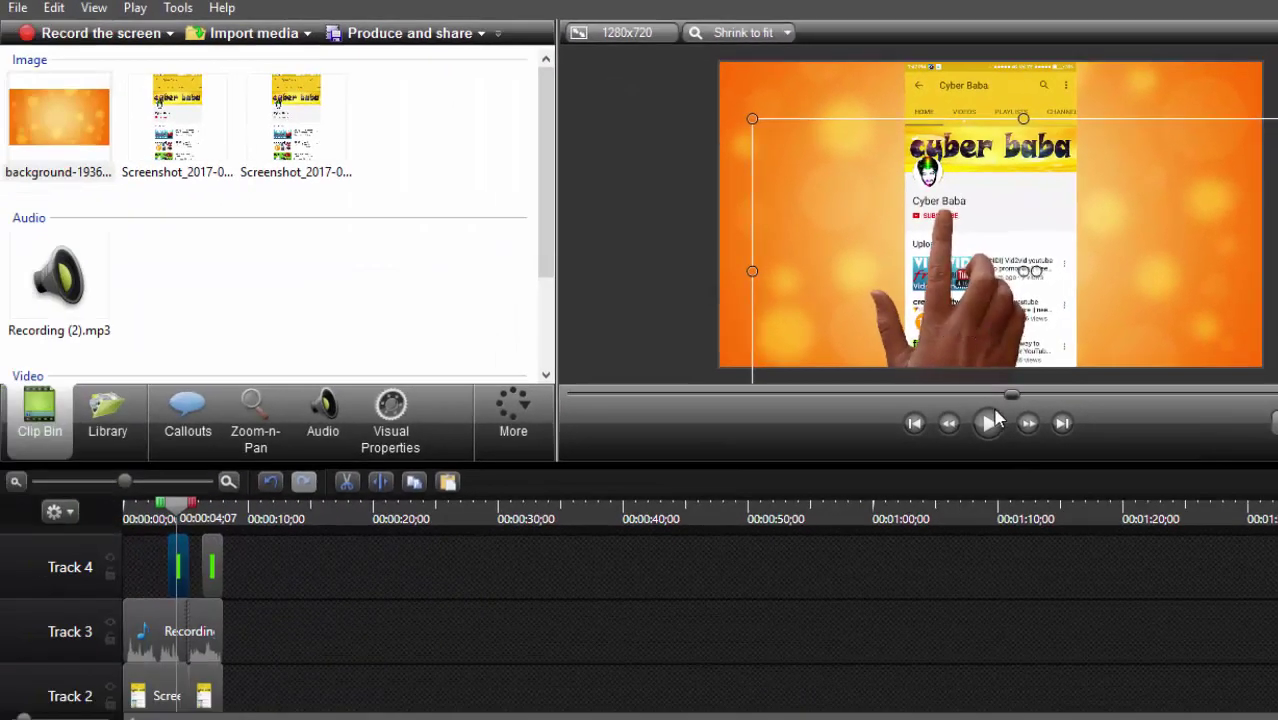
click(990, 425)
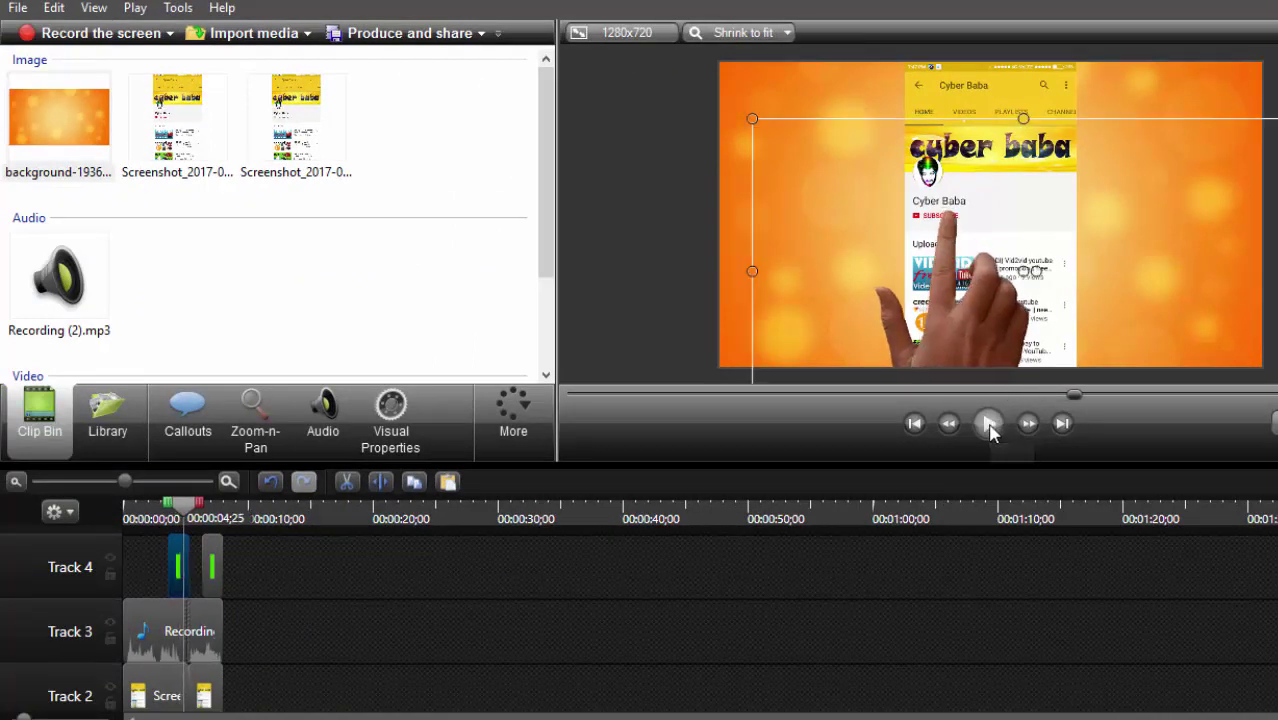
Reposition the second hand clip so its fingertip lands just beyond the SUBSCRIBED label, and play the timeline from the start.
click(218, 505)
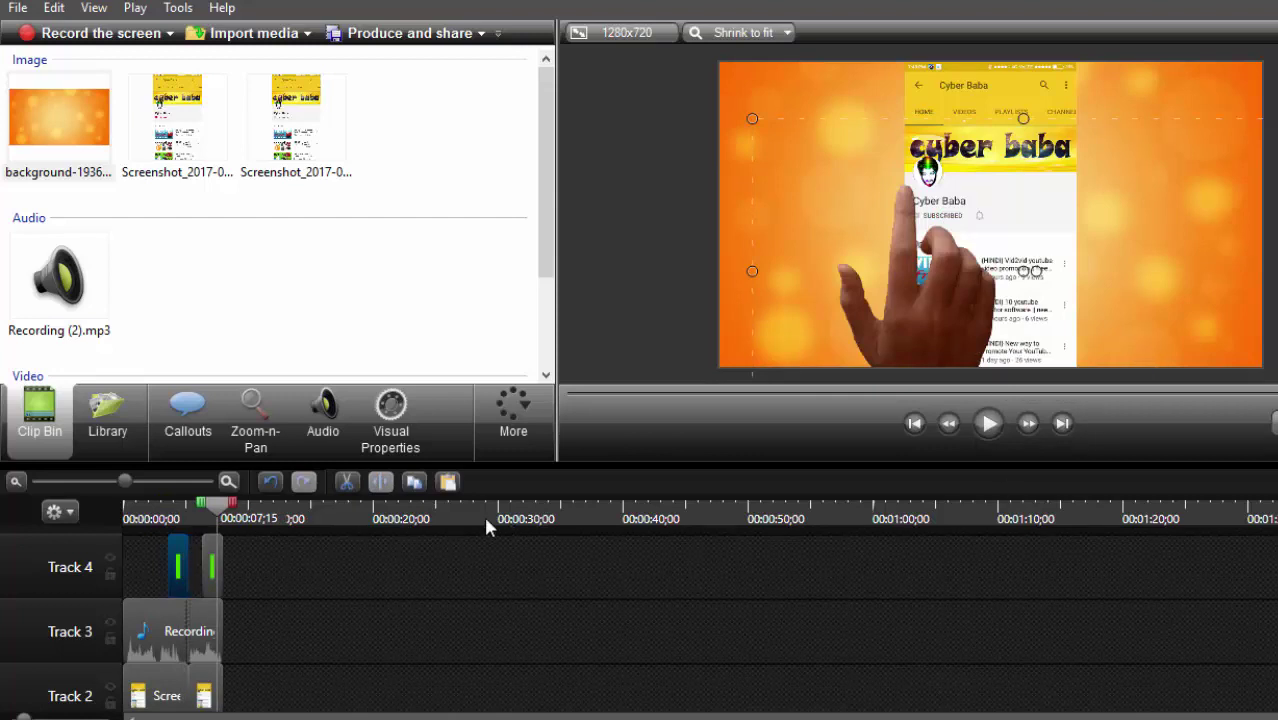
drag(215, 508, 208, 507)
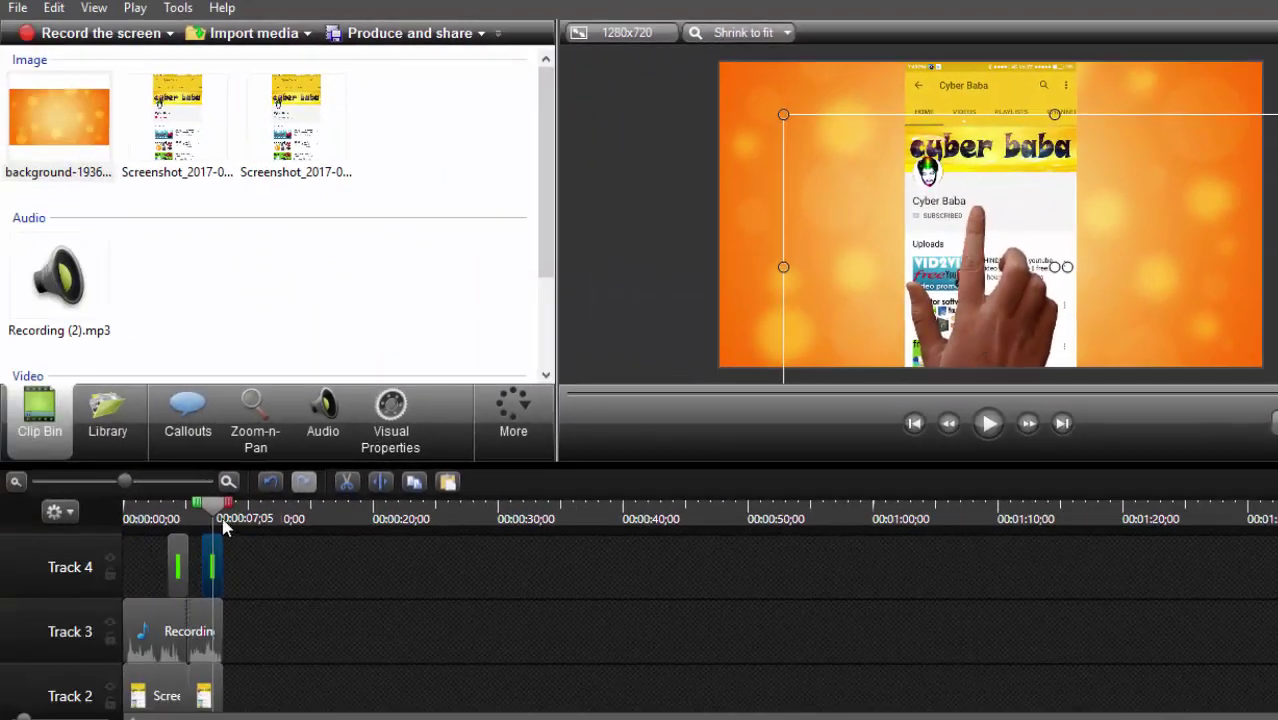
click(603, 597)
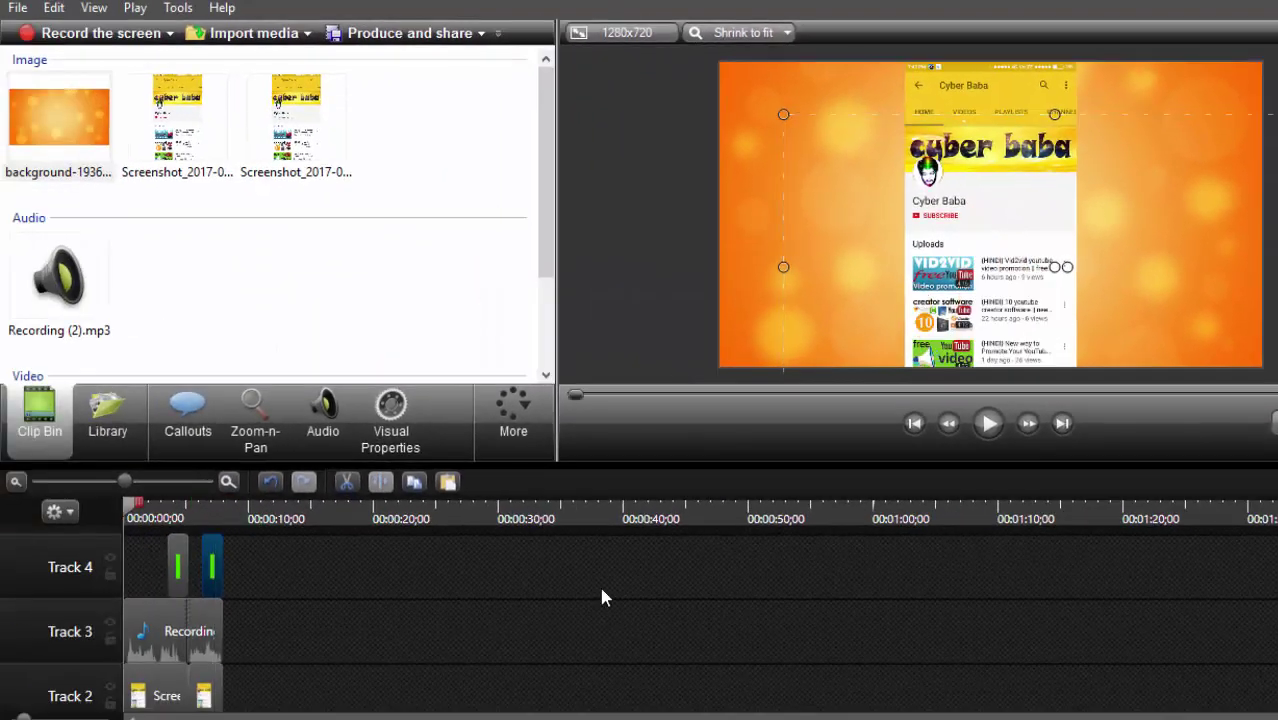
key(space)
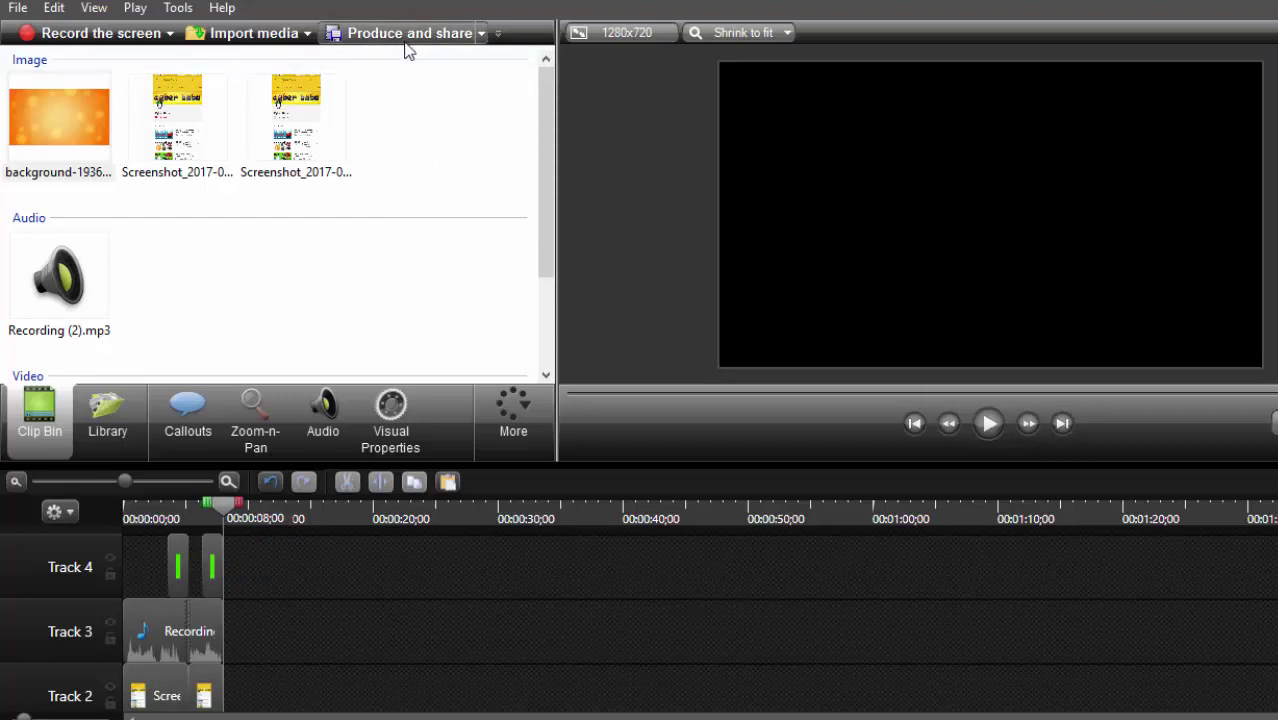
Produce the video as MP4 with Smart Player (up to 720p) in the Desktop folder under the default name, and play the result.
click(474, 38)
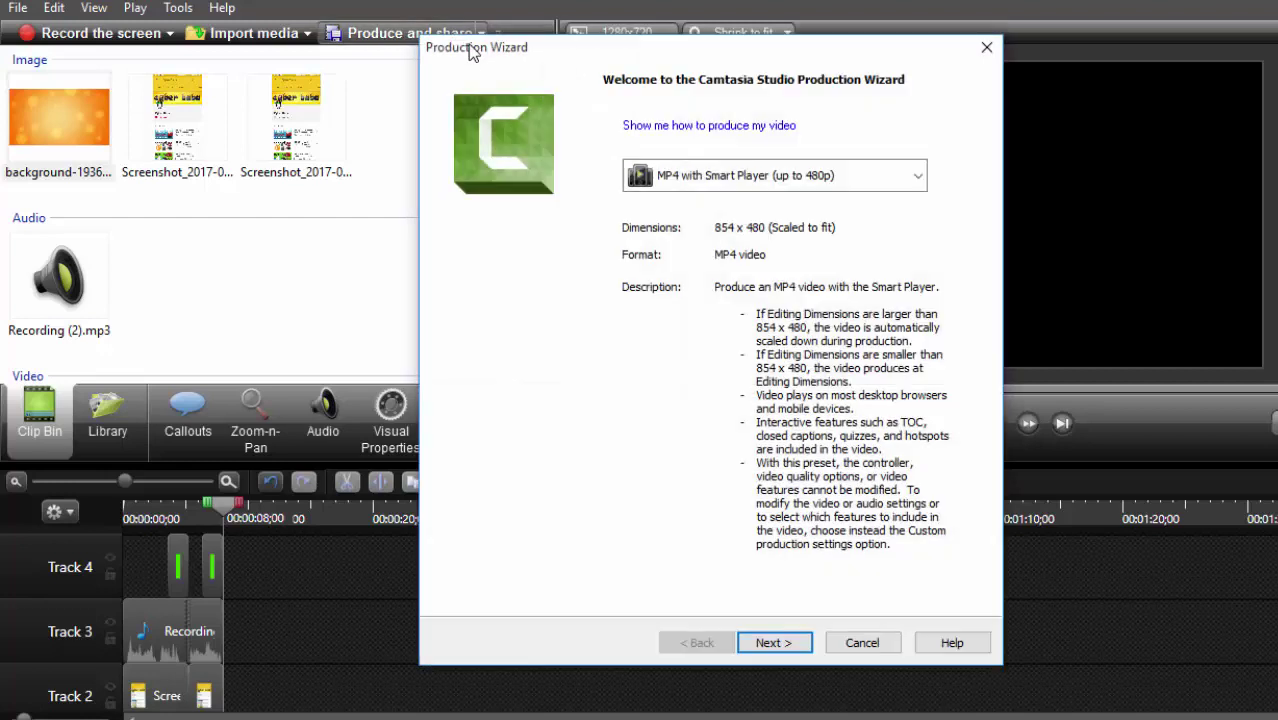
click(755, 182)
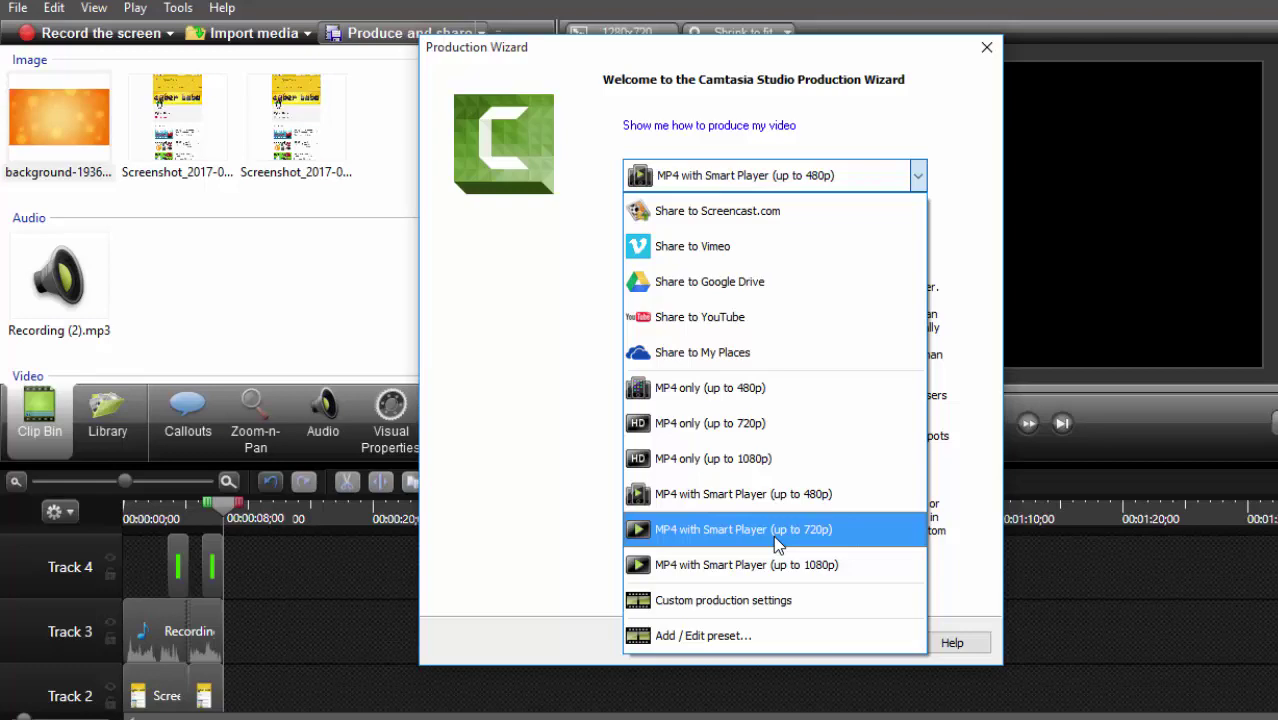
click(779, 530)
click(774, 643)
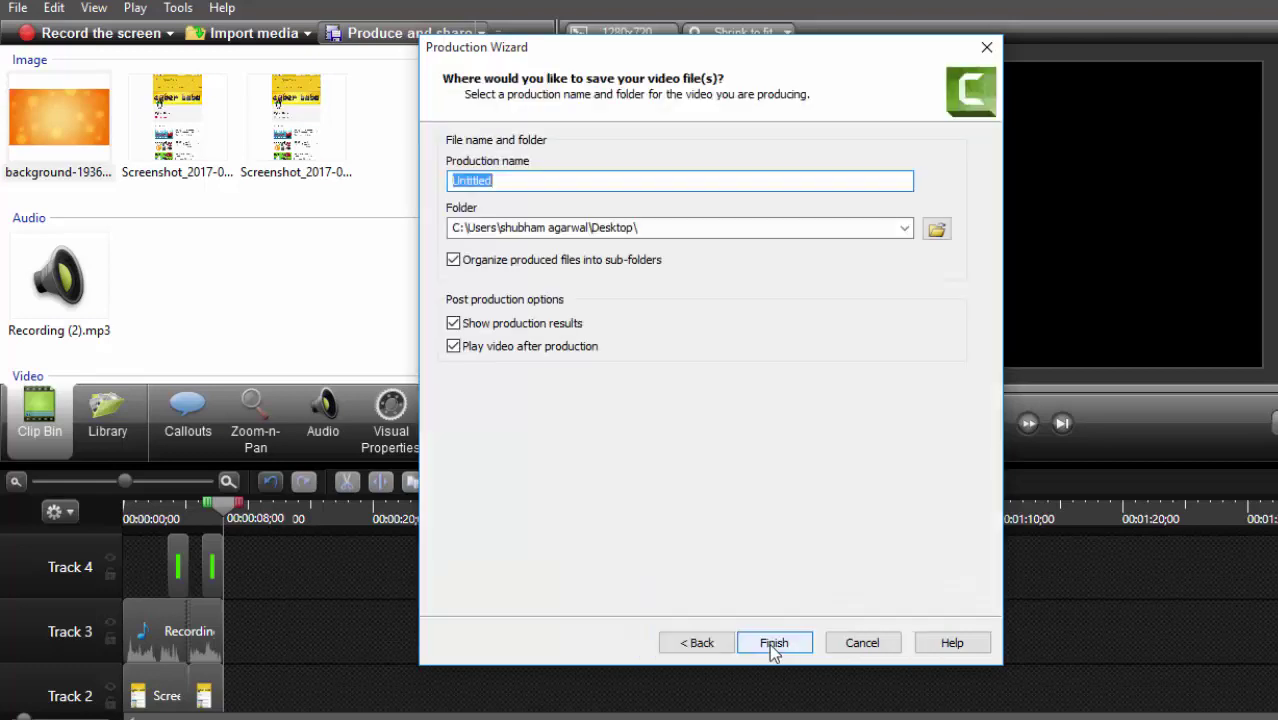
click(774, 643)
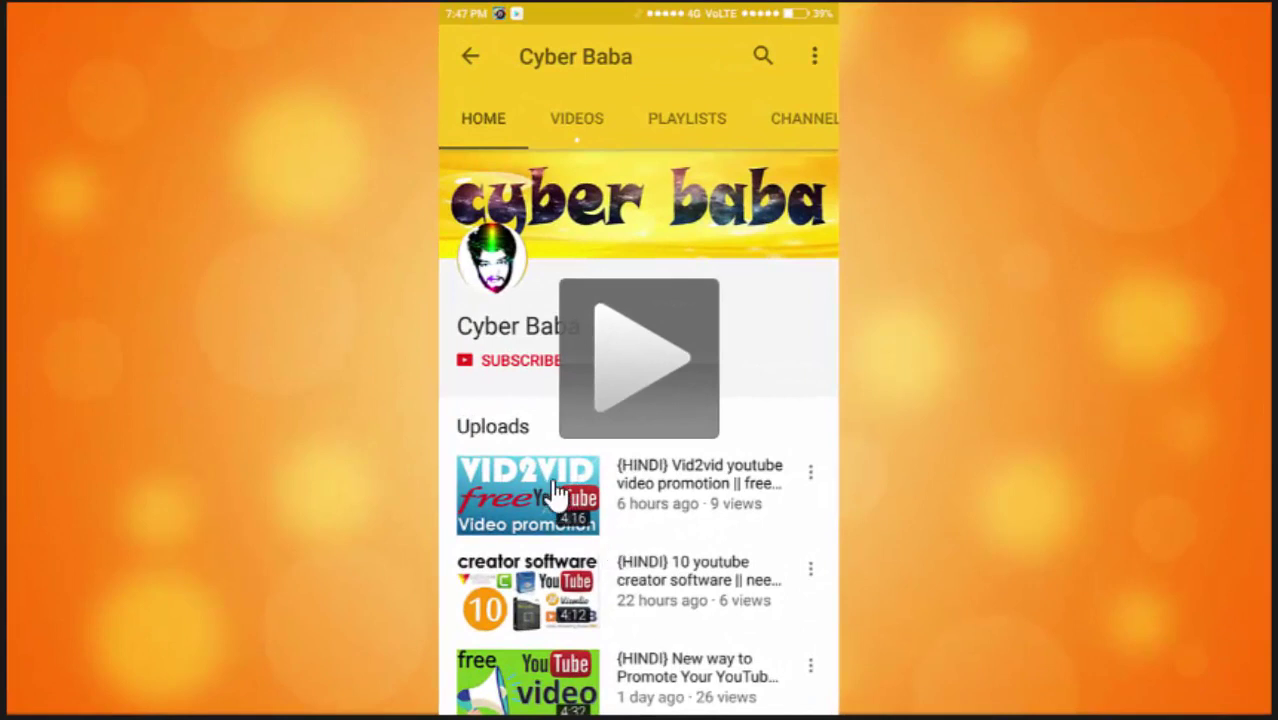
click(640, 368)
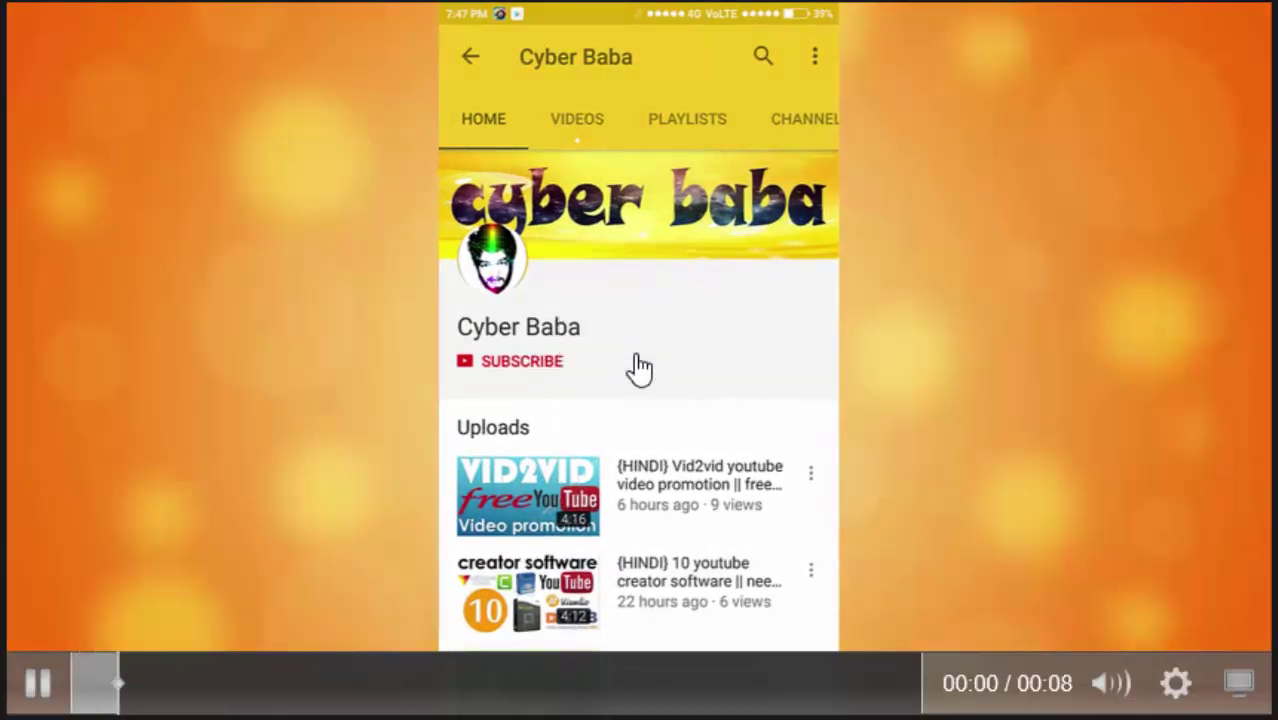